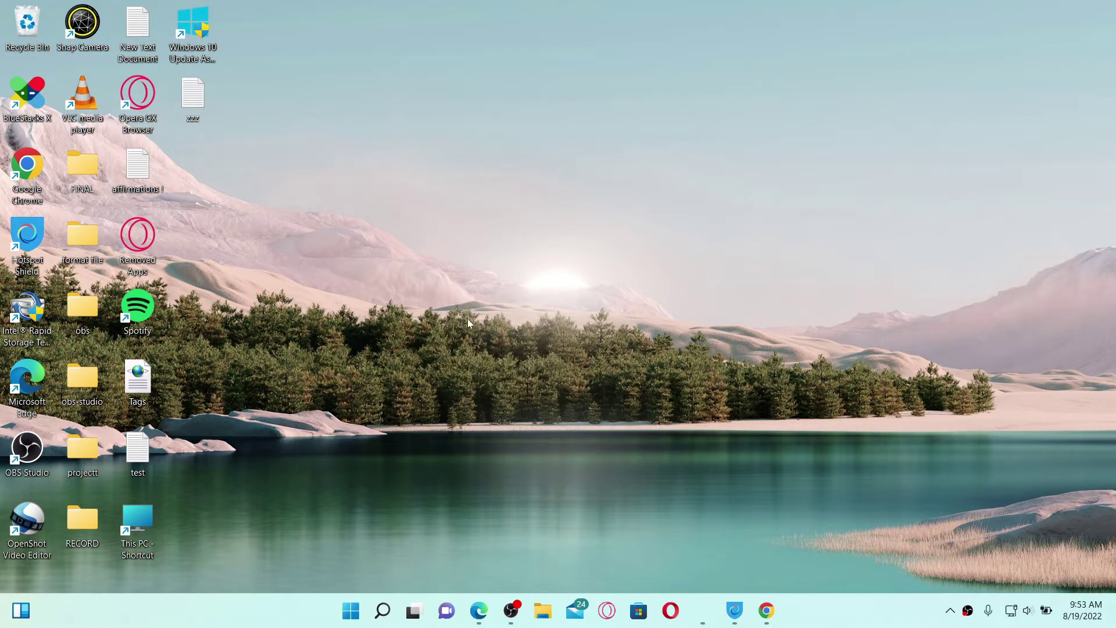
- Restore the DoorDash Chrome window and open the site's navigation menu
{"action": "left_click", "coordinate": [767, 611]}
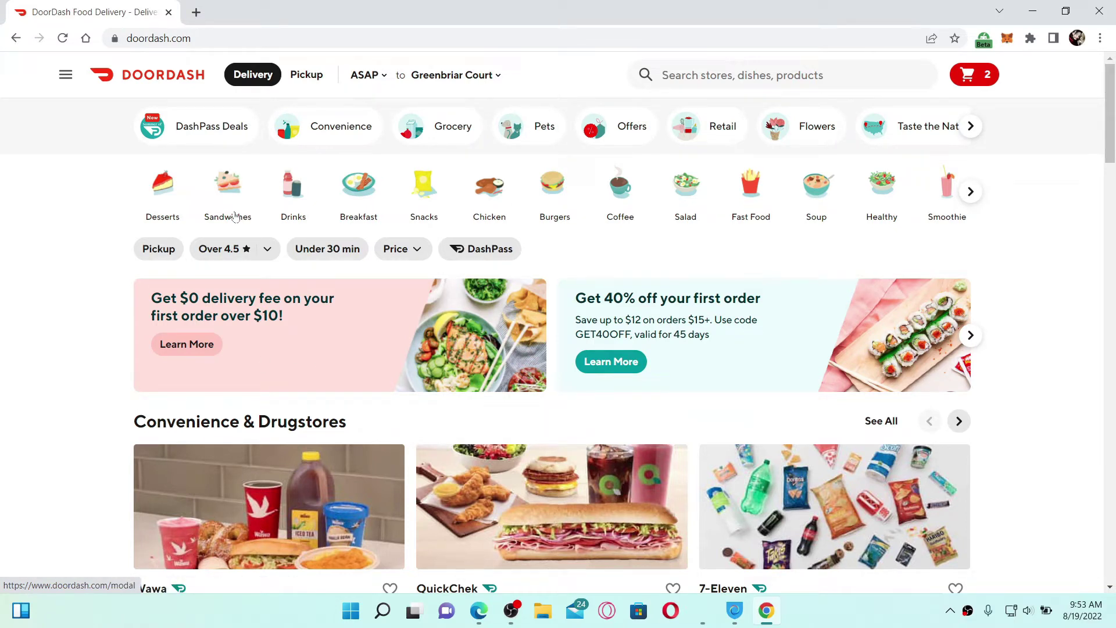
{"action": "left_click", "coordinate": [66, 77]}
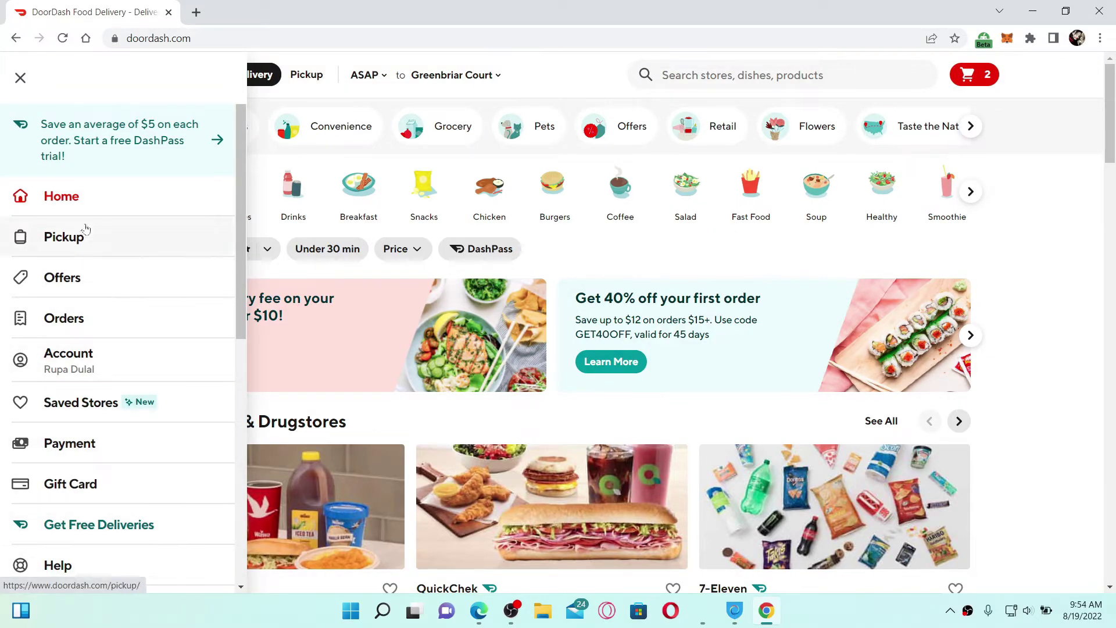
{"action": "left_click", "coordinate": [114, 323]}
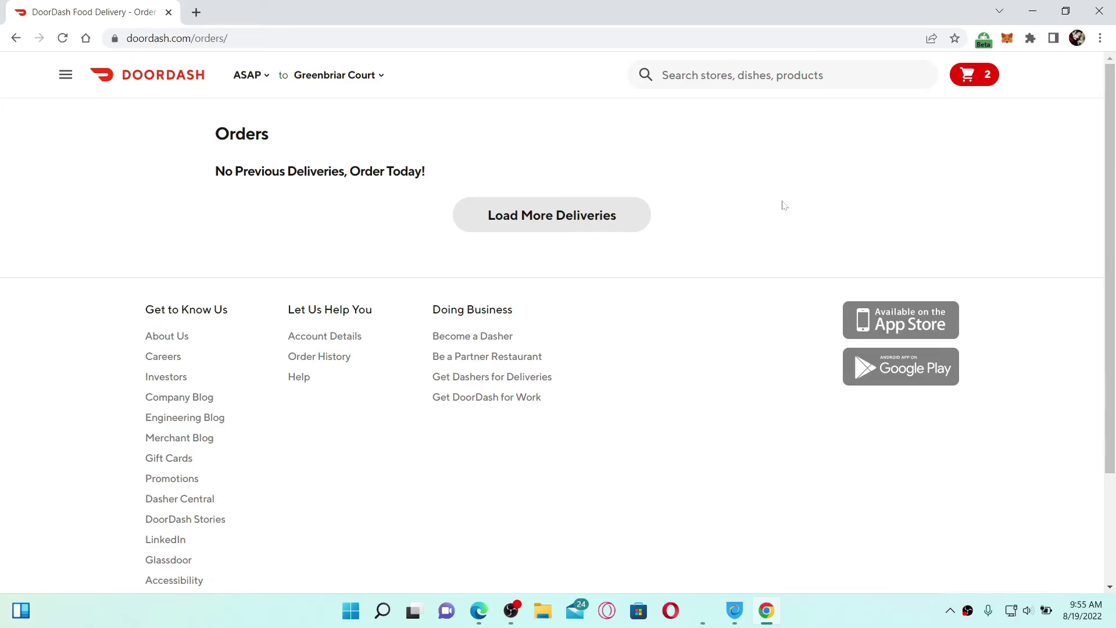
- Minimize the DoorDash Chrome window to reveal the Windows desktop
{"action": "left_click", "coordinate": [1032, 11]}
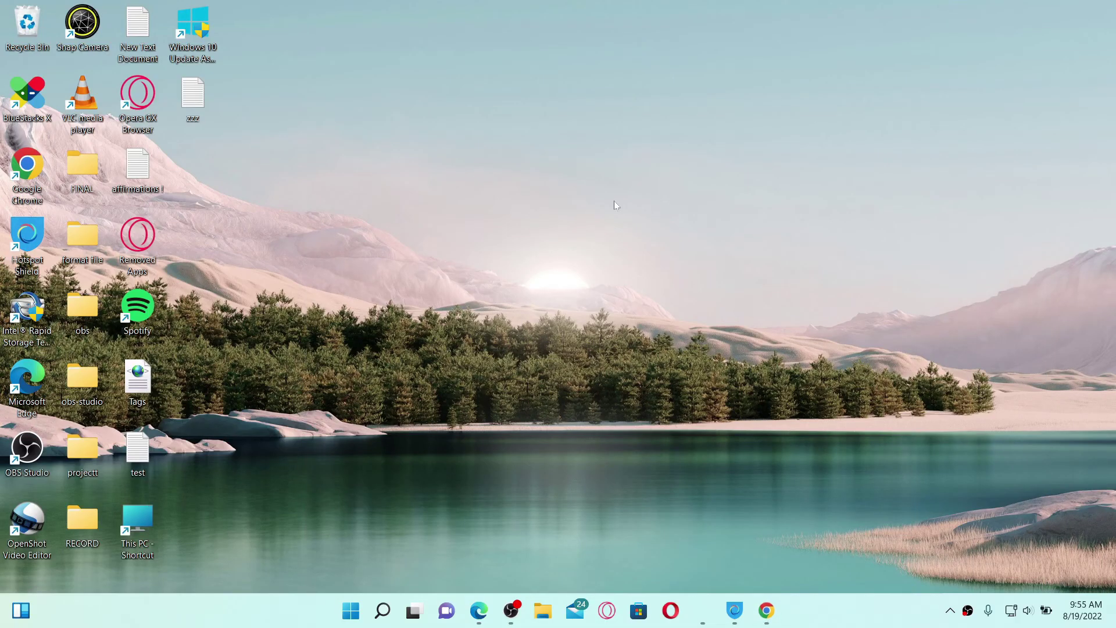